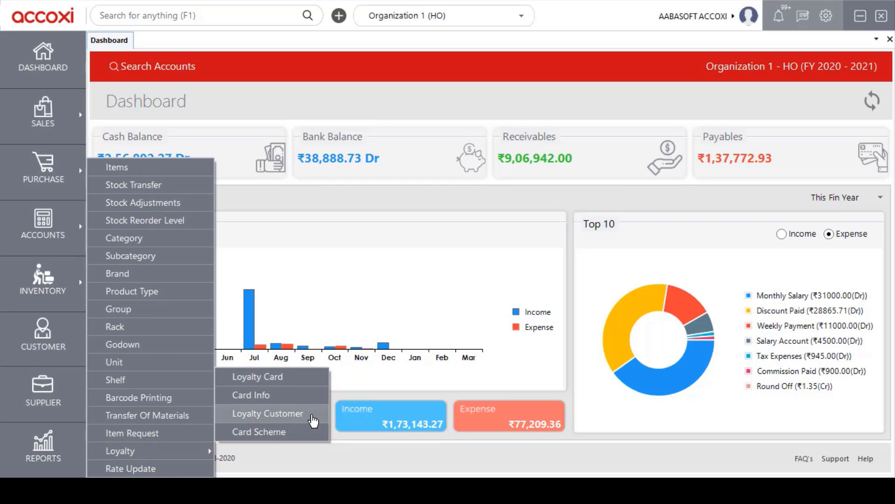
Open the loyalty customer list and examine the reward points breakdown of the Base card customer
{"action": "left_click", "coordinate": [313, 420]}
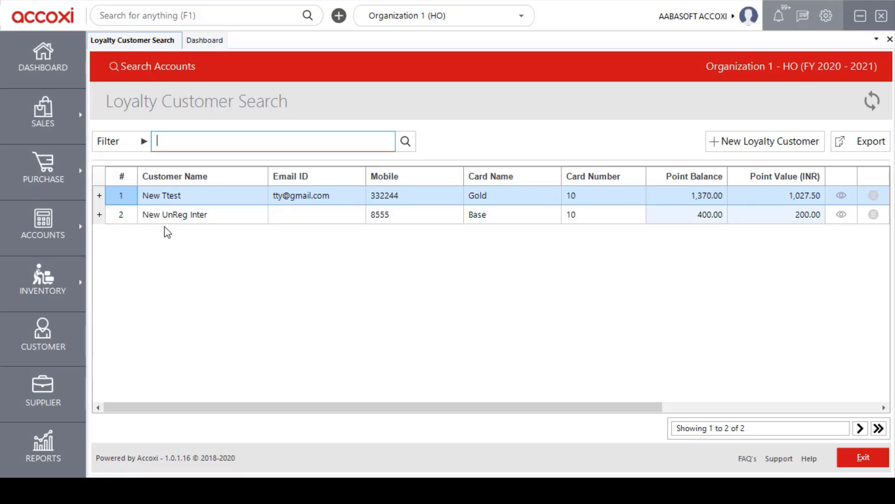
{"action": "left_click", "coordinate": [100, 215]}
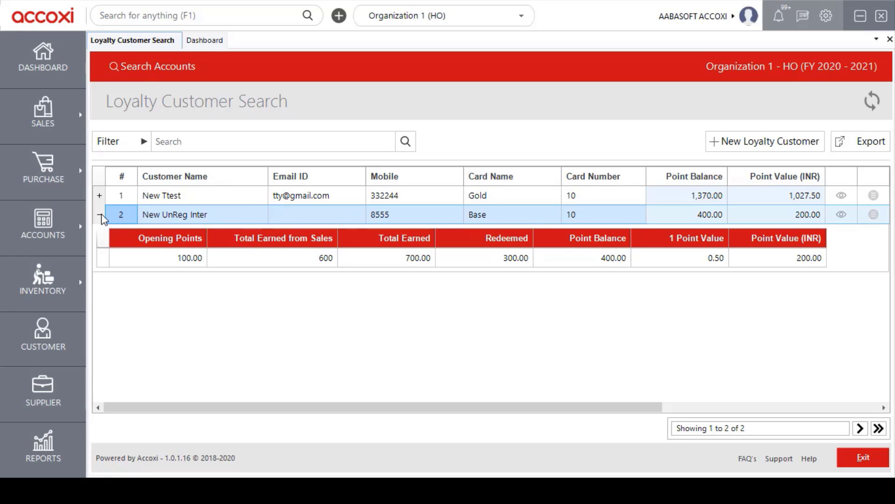
{"action": "left_click", "coordinate": [147, 259]}
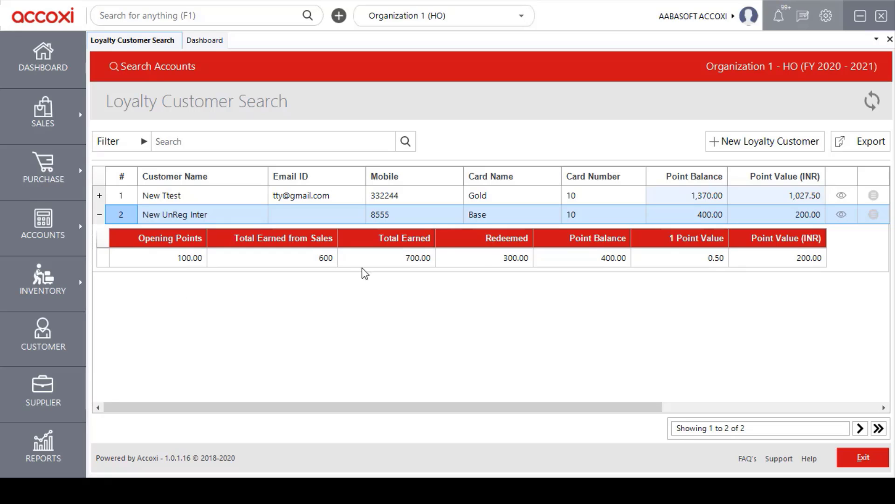
{"action": "left_click", "coordinate": [99, 215]}
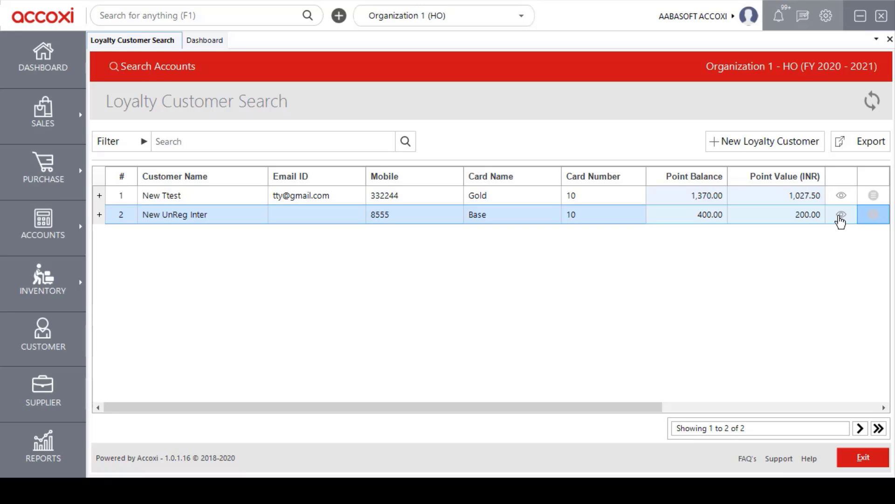
View the loyalty history of the Base card customer and return to the customer list
{"action": "left_click", "coordinate": [880, 216]}
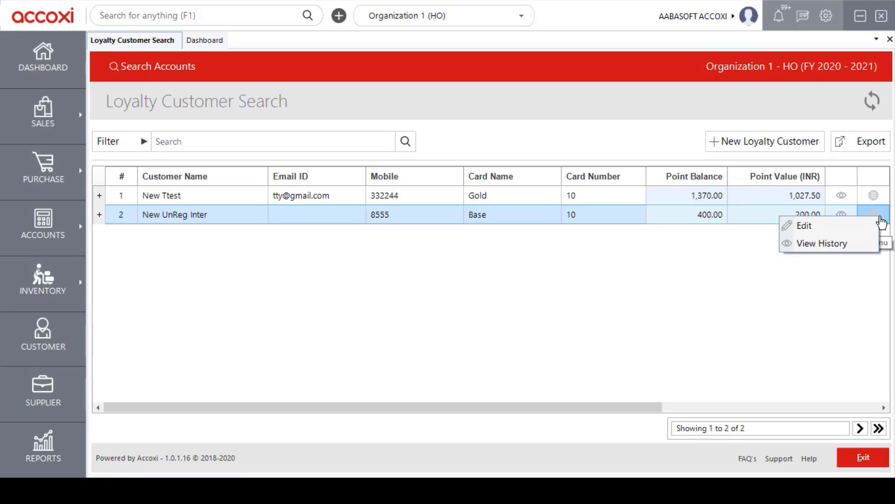
{"action": "left_click", "coordinate": [820, 243]}
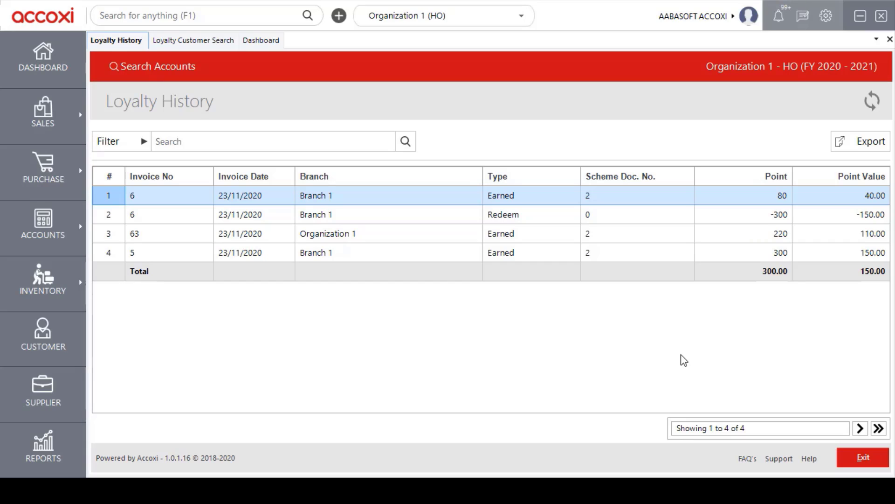
{"action": "left_click", "coordinate": [853, 458]}
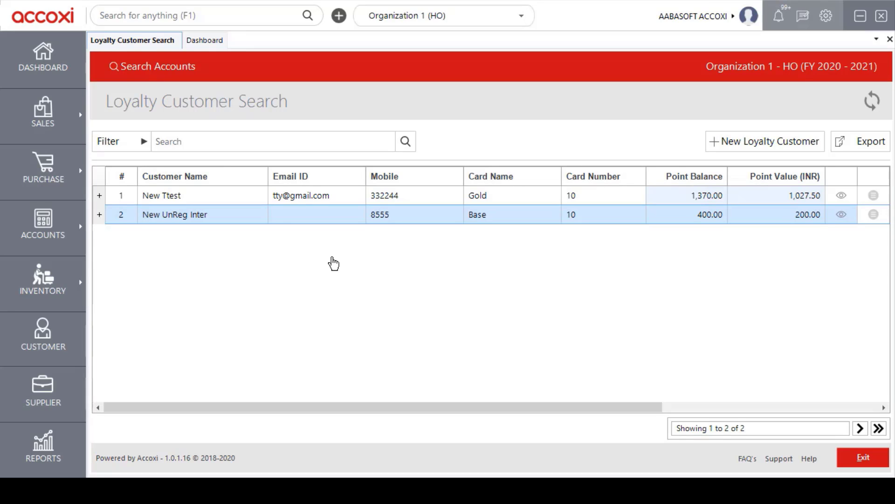
Examine the list's filter options, including the issue and expiry date ranges, plus the search and export functions
{"action": "left_click", "coordinate": [118, 153]}
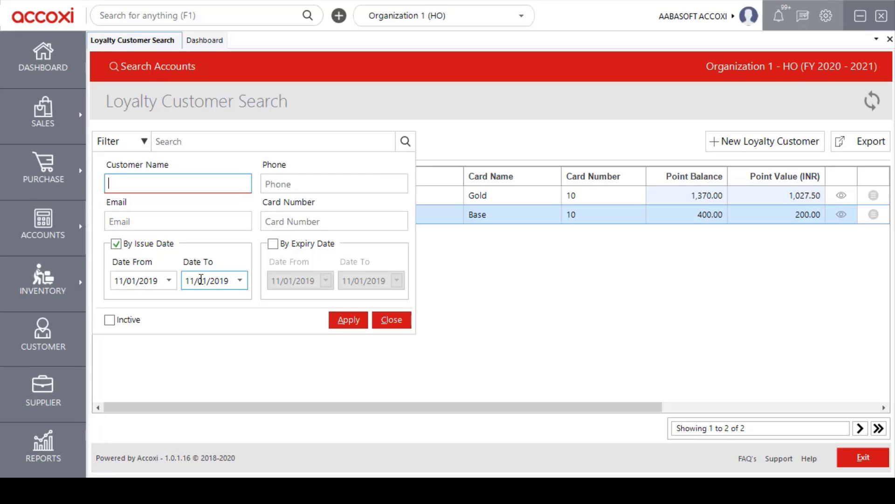
{"action": "left_click", "coordinate": [274, 245]}
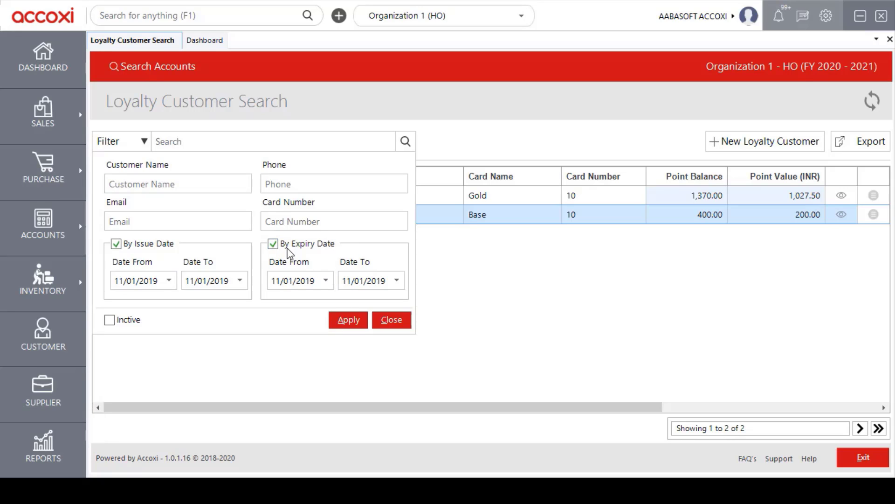
{"action": "left_click", "coordinate": [283, 250]}
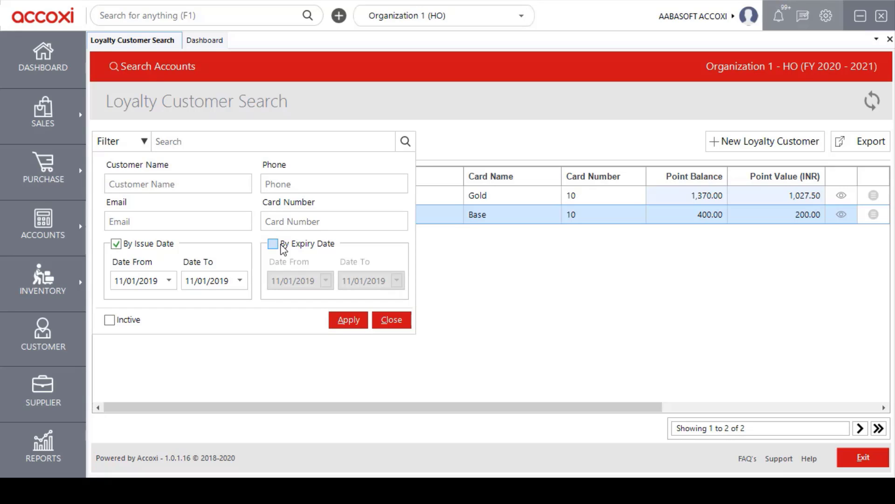
{"action": "left_click", "coordinate": [125, 148]}
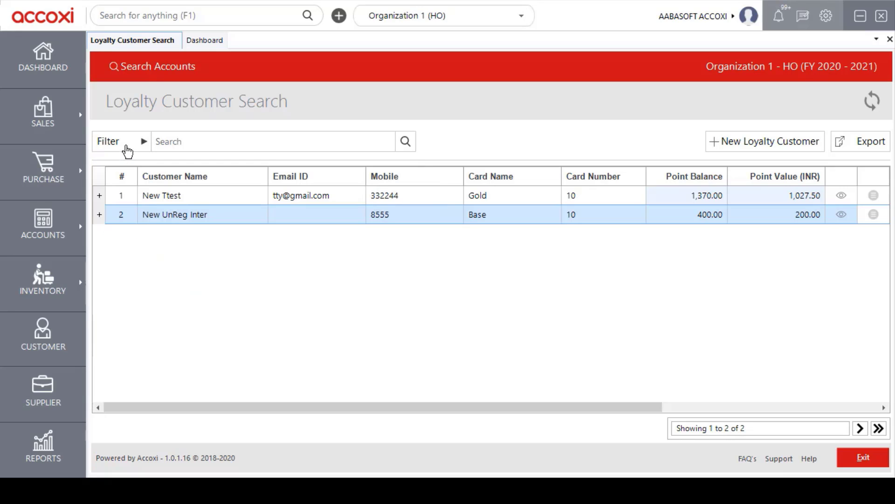
{"action": "left_click", "coordinate": [194, 145]}
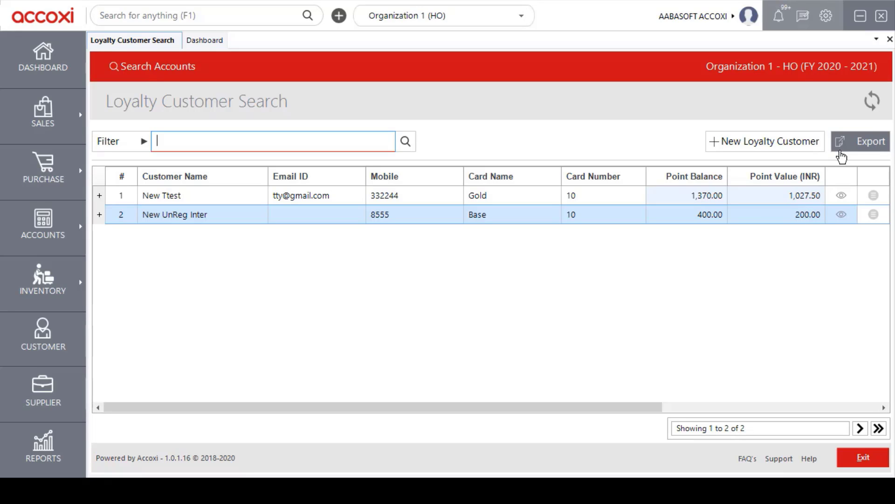
{"action": "left_click", "coordinate": [868, 139]}
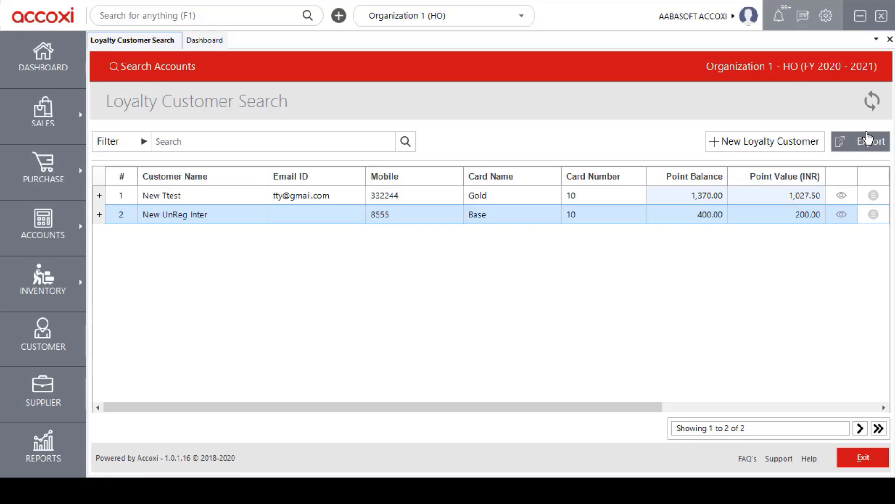
Start a new loyalty customer with the Silver card and check the issue date calendar
{"action": "left_click", "coordinate": [777, 145]}
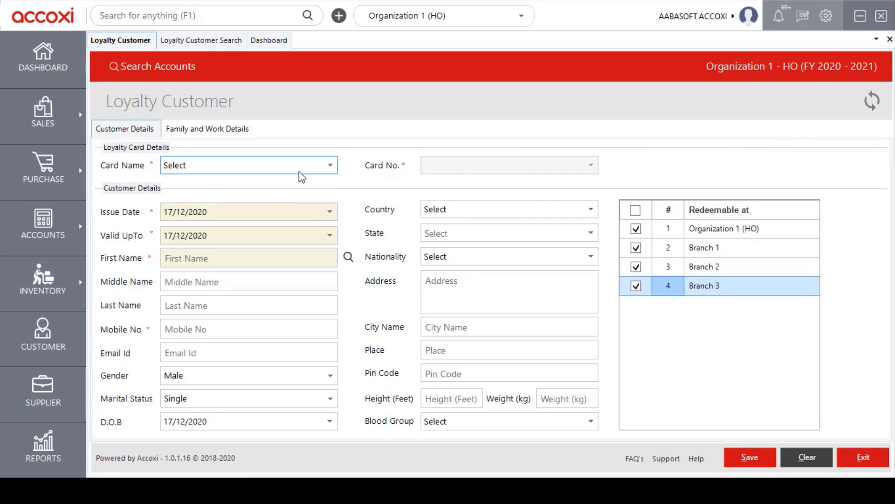
{"action": "left_click", "coordinate": [331, 169]}
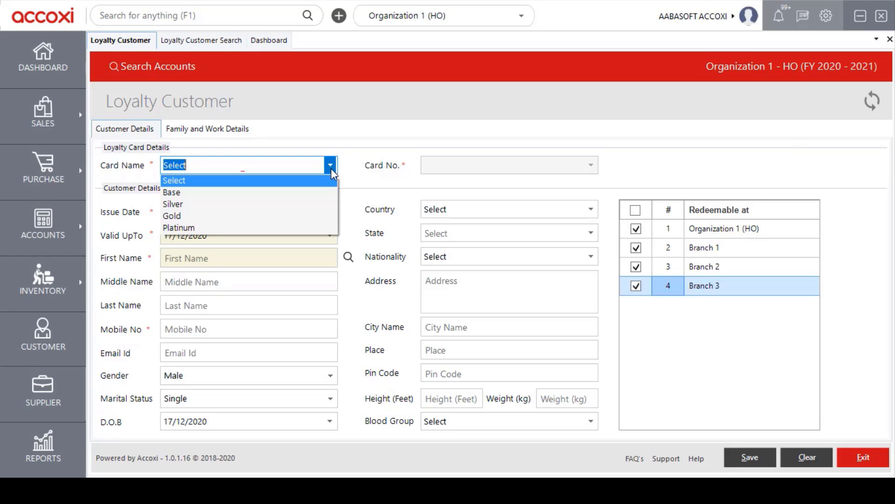
{"action": "left_click", "coordinate": [203, 205]}
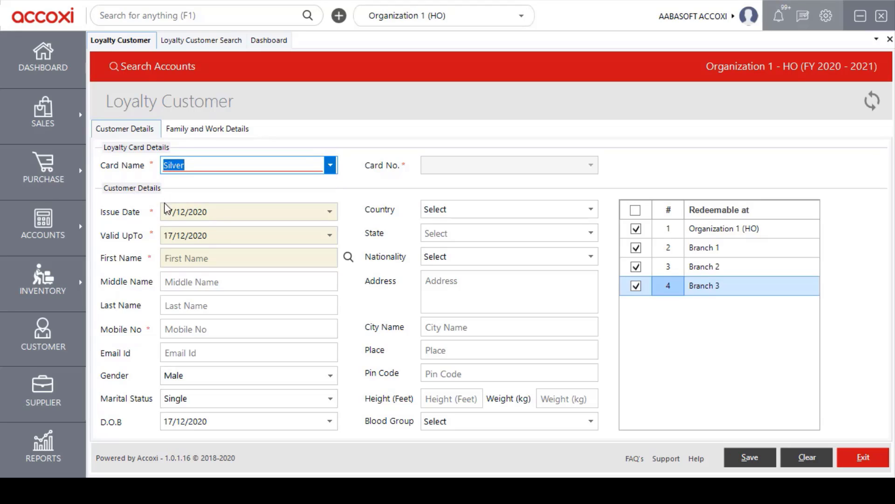
{"action": "left_click", "coordinate": [330, 212]}
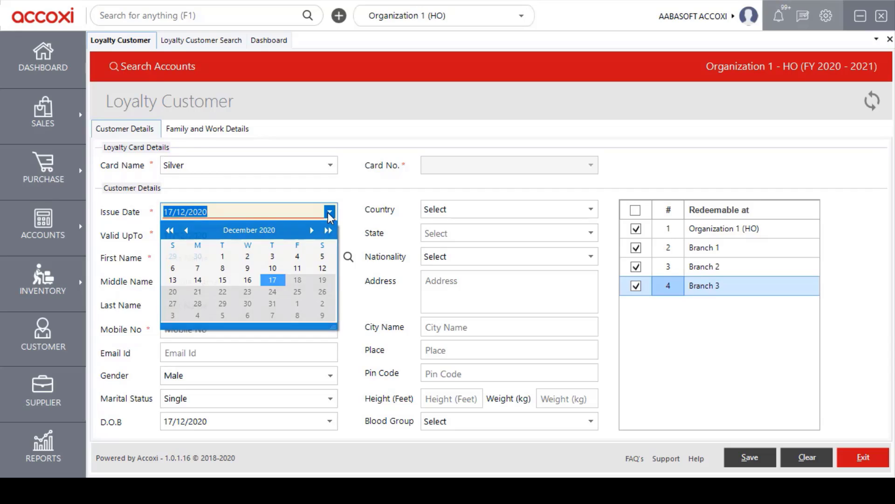
{"action": "left_click", "coordinate": [329, 212]}
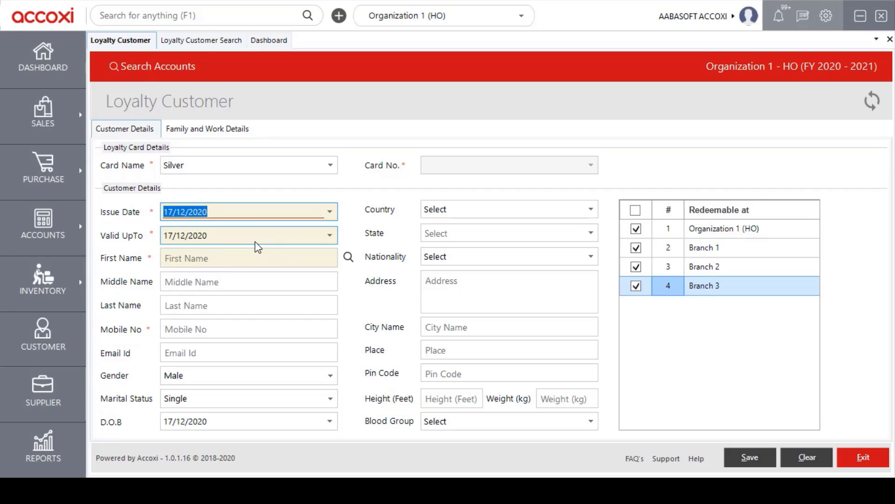
Fill in the new loyalty customer's name and mobile number from the first entry of the existing customer lookup
{"action": "left_click", "coordinate": [240, 261]}
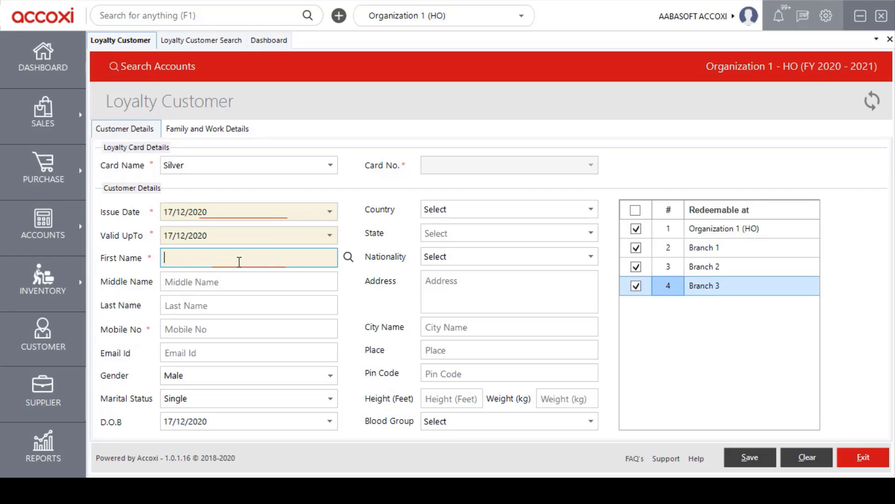
{"action": "left_click", "coordinate": [347, 259]}
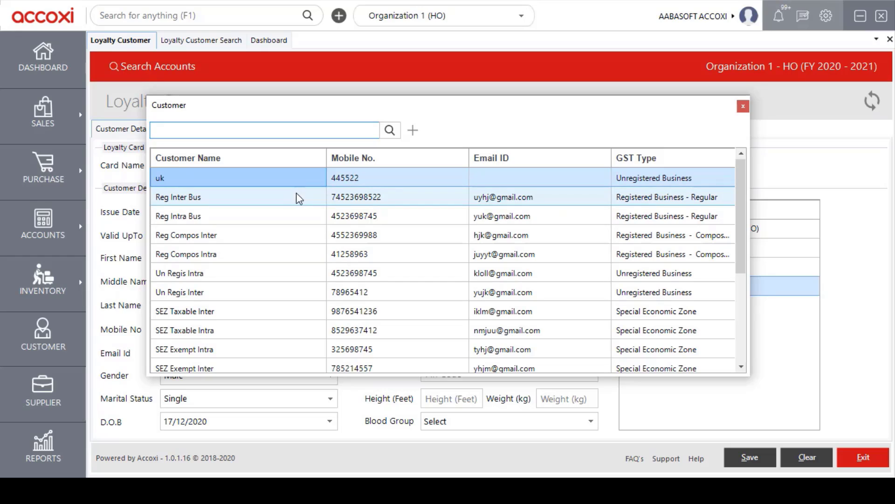
{"action": "key", "text": "Escape"}
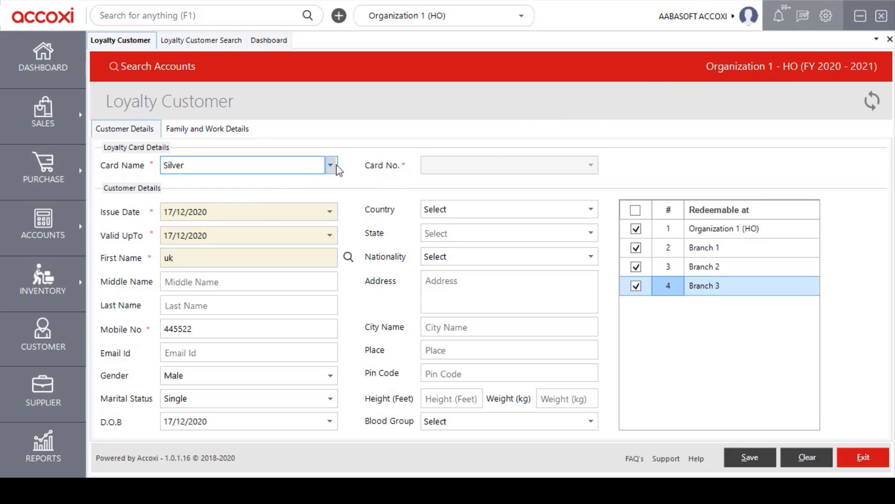
Set the loyalty card to Gold and make it redeemable at Organization 1 (HO) and Branches 1 to 3
{"action": "mouse_move", "coordinate": [76, 310]}
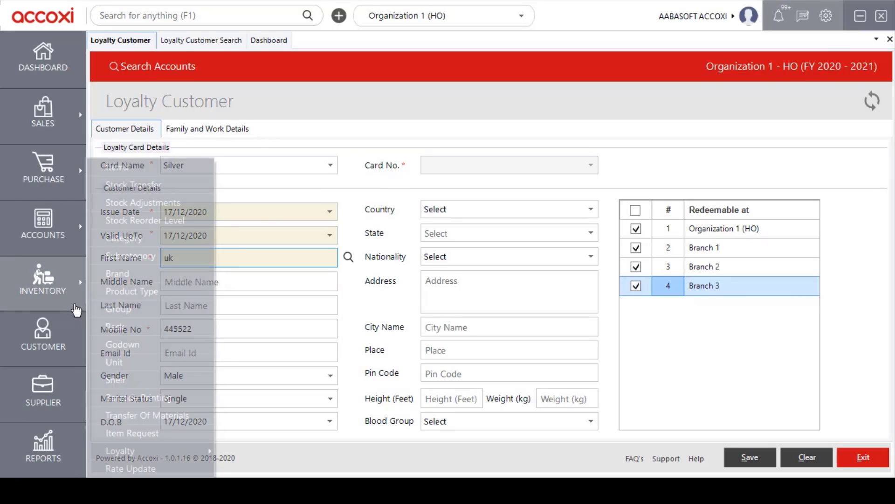
{"action": "mouse_move", "coordinate": [186, 450]}
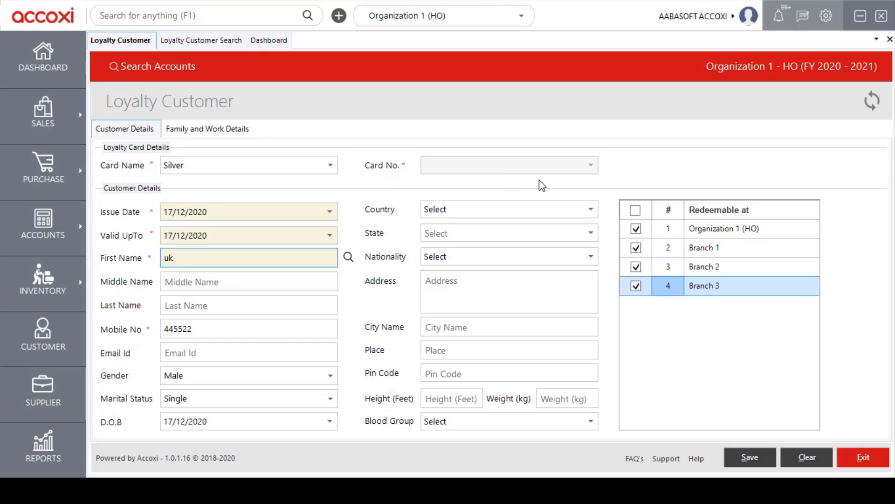
{"action": "left_click", "coordinate": [334, 170]}
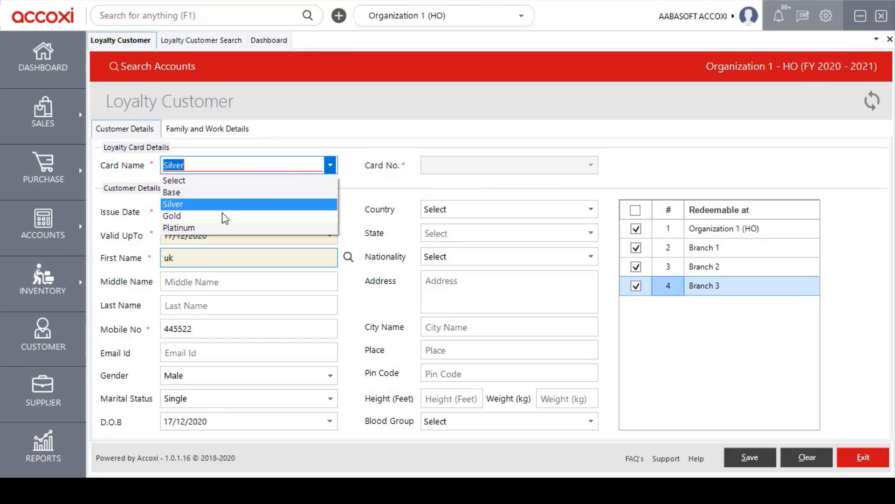
{"action": "left_click", "coordinate": [221, 217]}
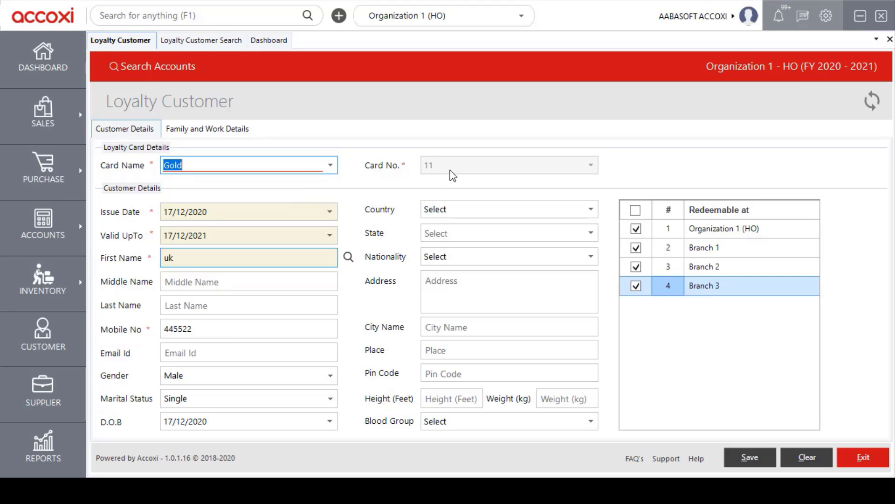
{"action": "left_click", "coordinate": [638, 213]}
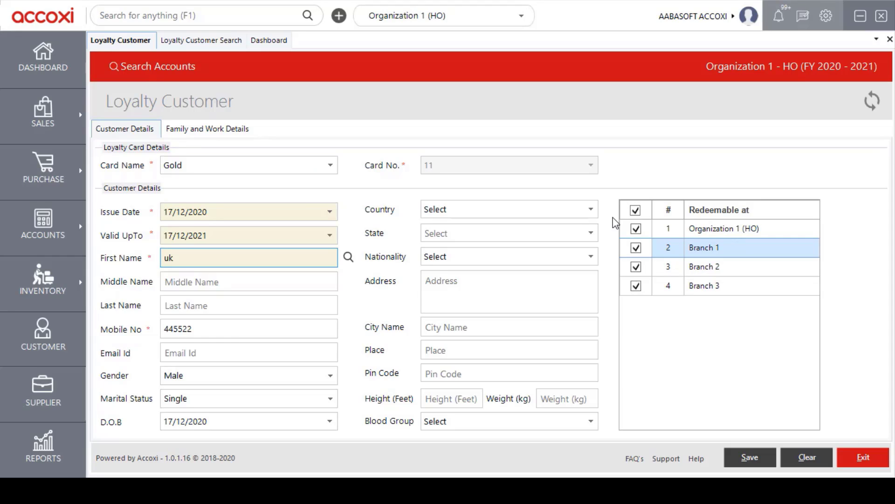
{"action": "left_click", "coordinate": [636, 248]}
{"action": "left_click", "coordinate": [637, 248]}
In the family and work details, set ID Card 1 to Aadhaar card and number of children to 2, then exit without saving
{"action": "left_click", "coordinate": [223, 131]}
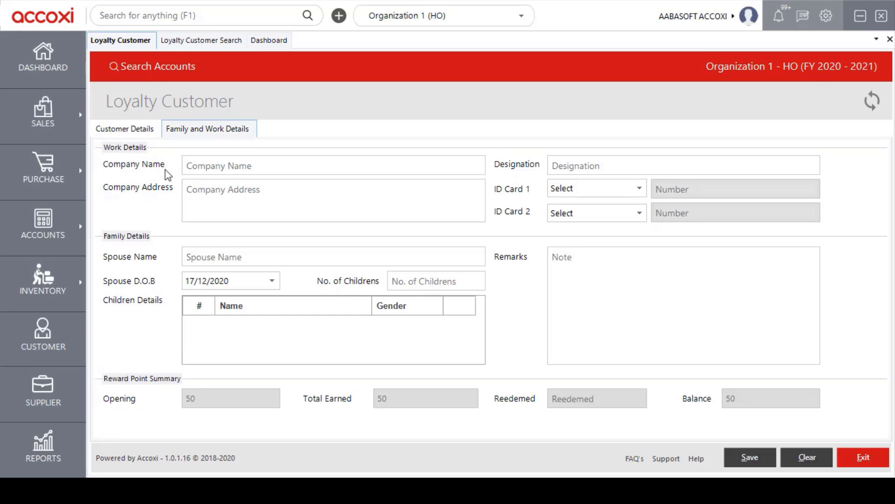
{"action": "left_click", "coordinate": [230, 167]}
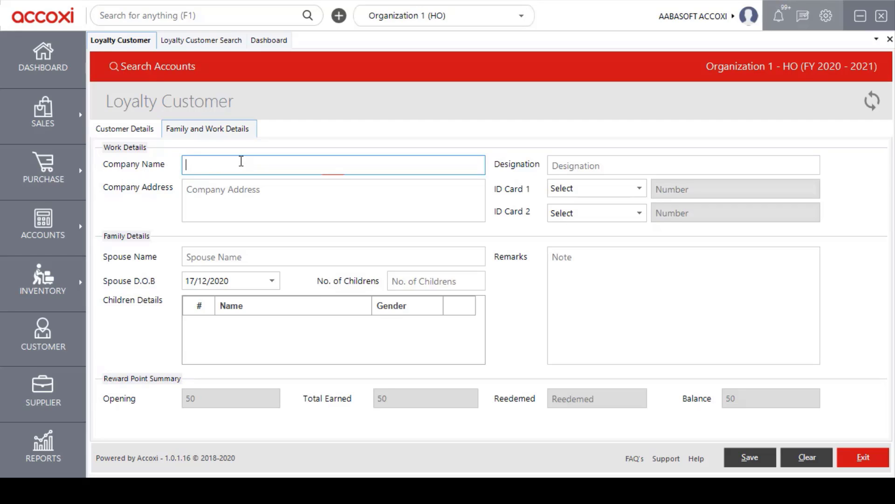
{"action": "left_click", "coordinate": [350, 199]}
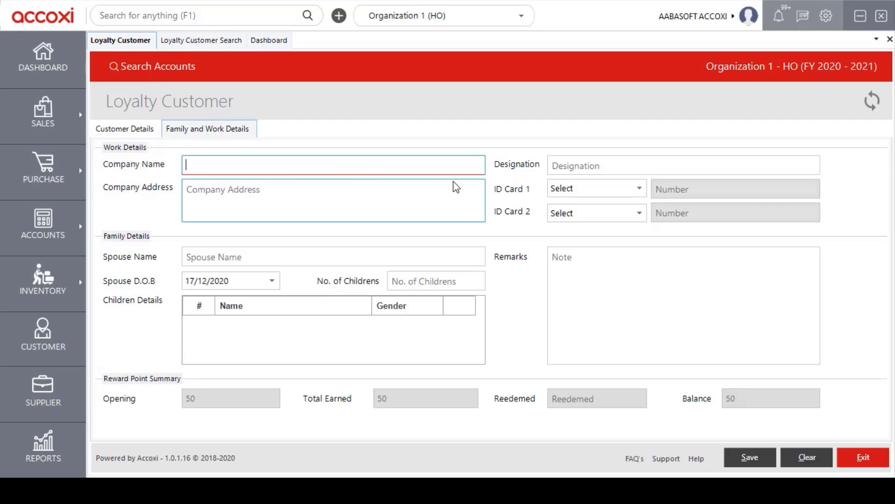
{"action": "left_click", "coordinate": [640, 187]}
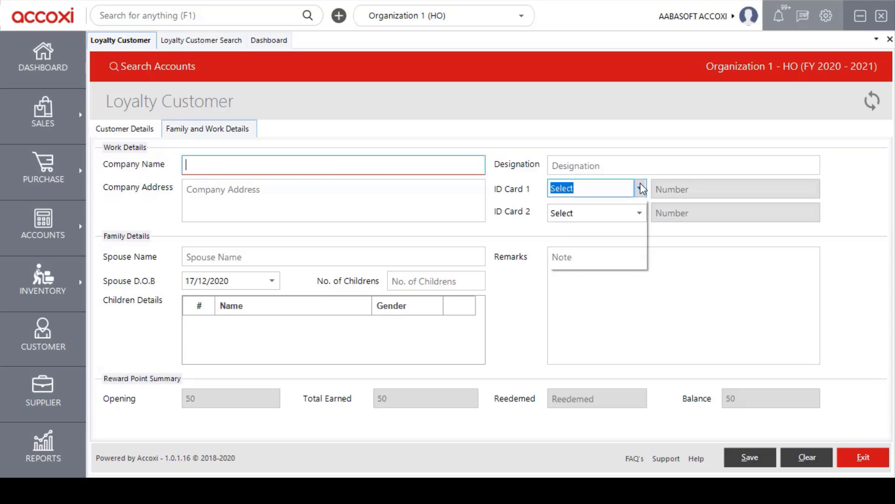
{"action": "left_click", "coordinate": [601, 215]}
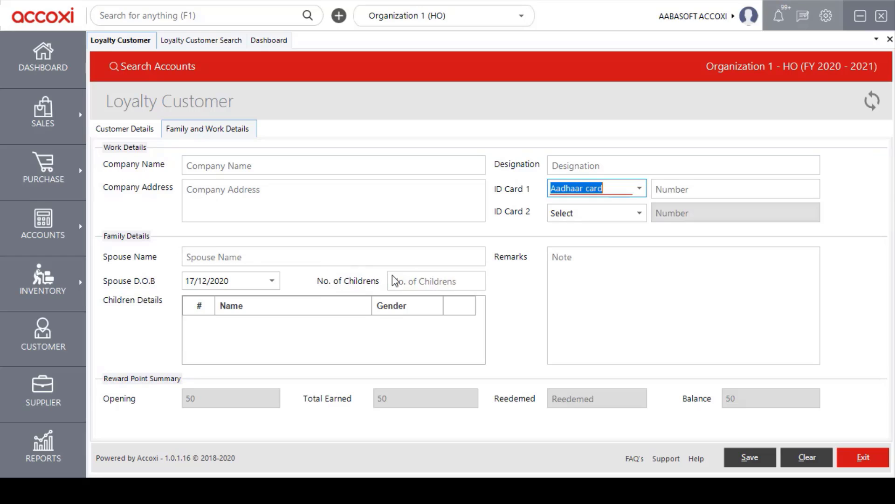
{"action": "left_click", "coordinate": [415, 277]}
{"action": "type", "text": "2"}
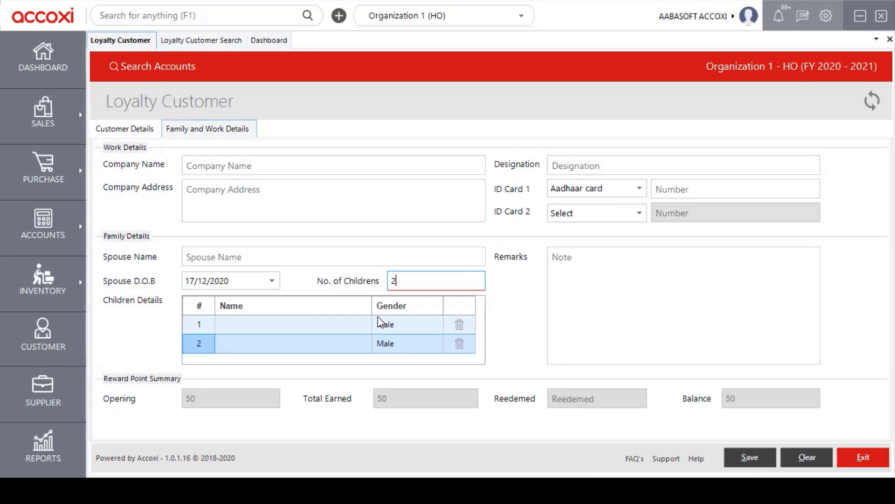
{"action": "left_click", "coordinate": [861, 464]}
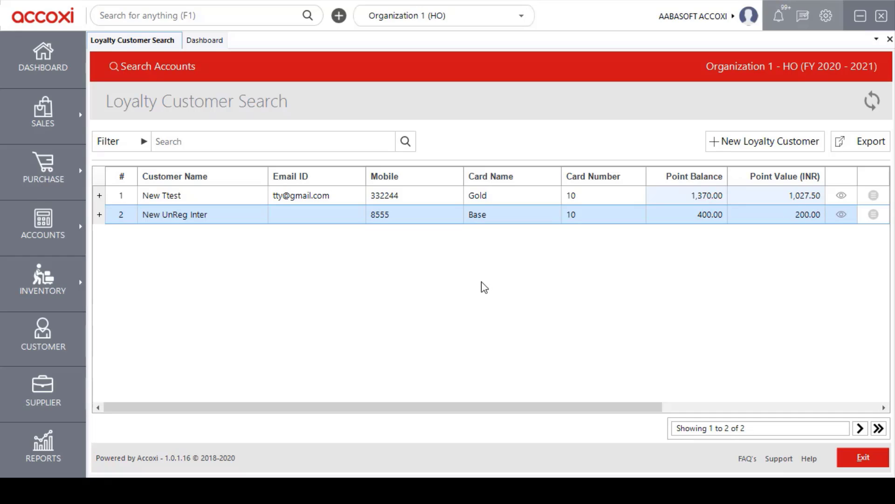
Open the Base card customer's record for editing, review its details, and exit without updating it
{"action": "left_click", "coordinate": [875, 220]}
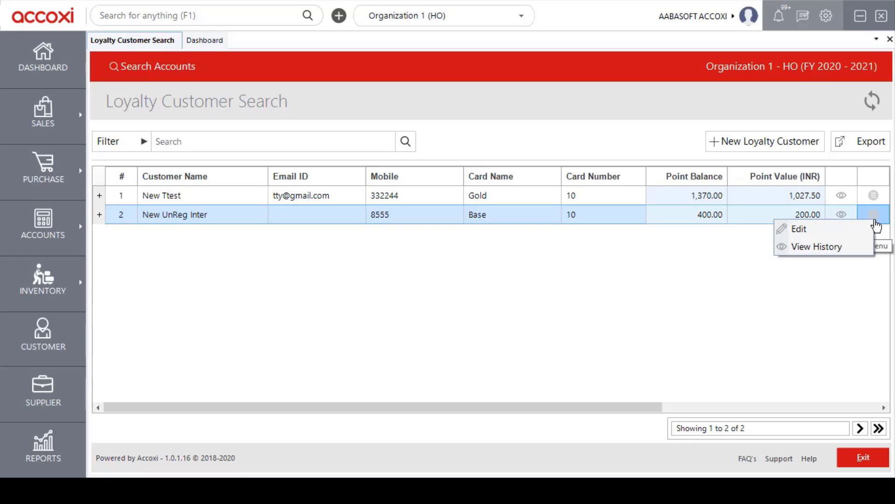
{"action": "left_click", "coordinate": [834, 238]}
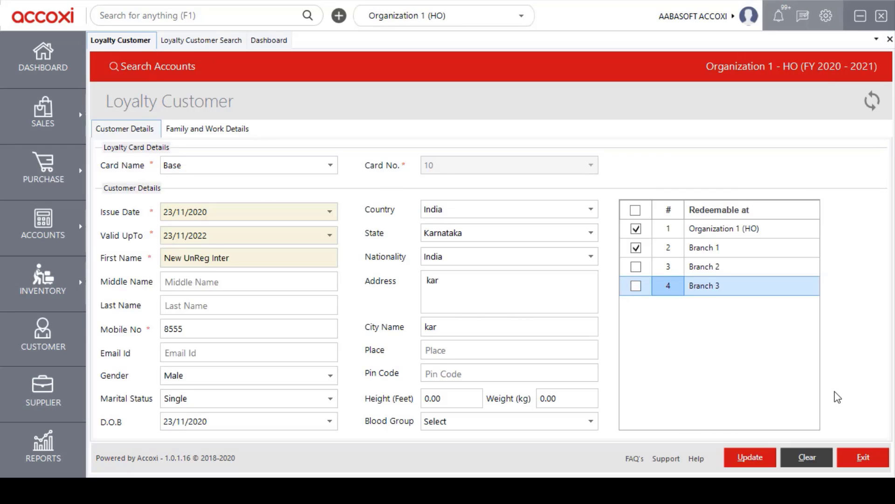
{"action": "left_click", "coordinate": [863, 456]}
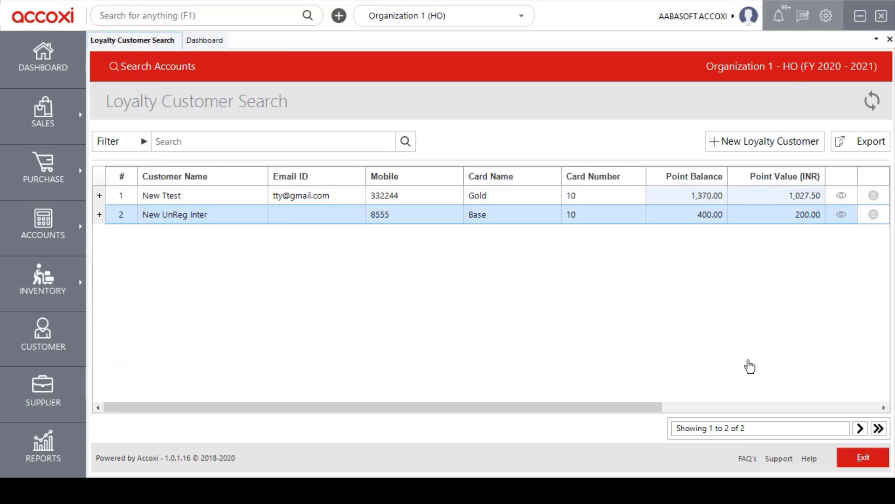